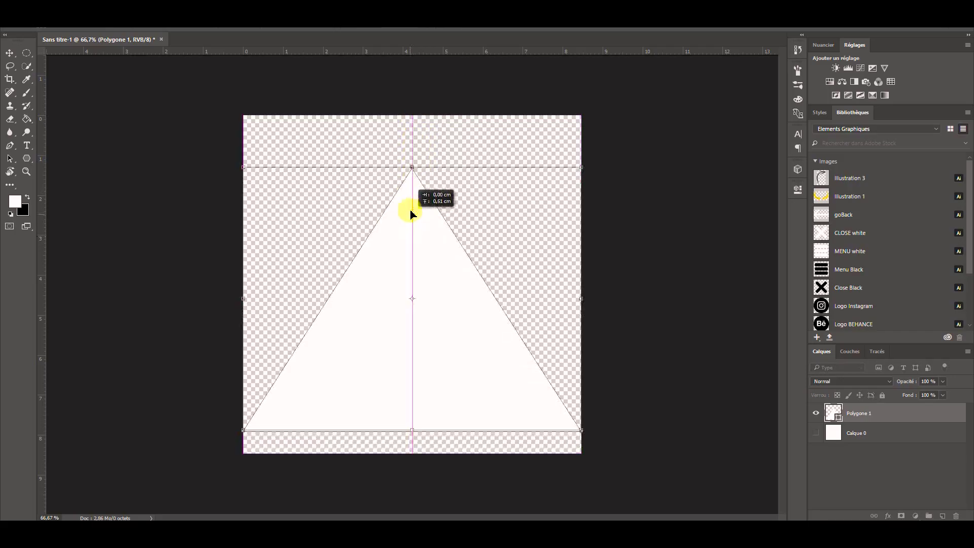
# Scale the white triangle down slightly and save the transparent canvas as Triangle.png
pyautogui.moveTo(413, 211); pyautogui.dragTo(413, 198)
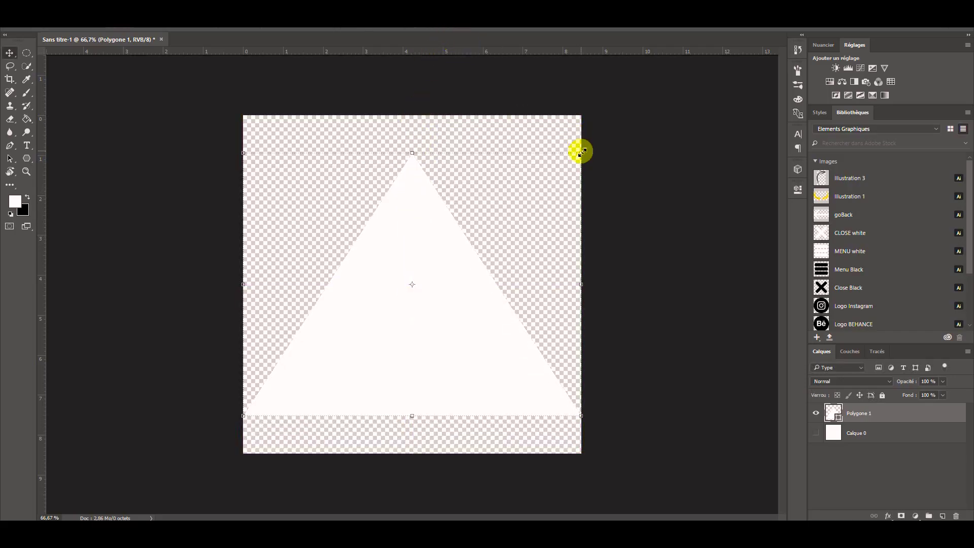
pyautogui.moveTo(580, 153); pyautogui.dragTo(500, 265)
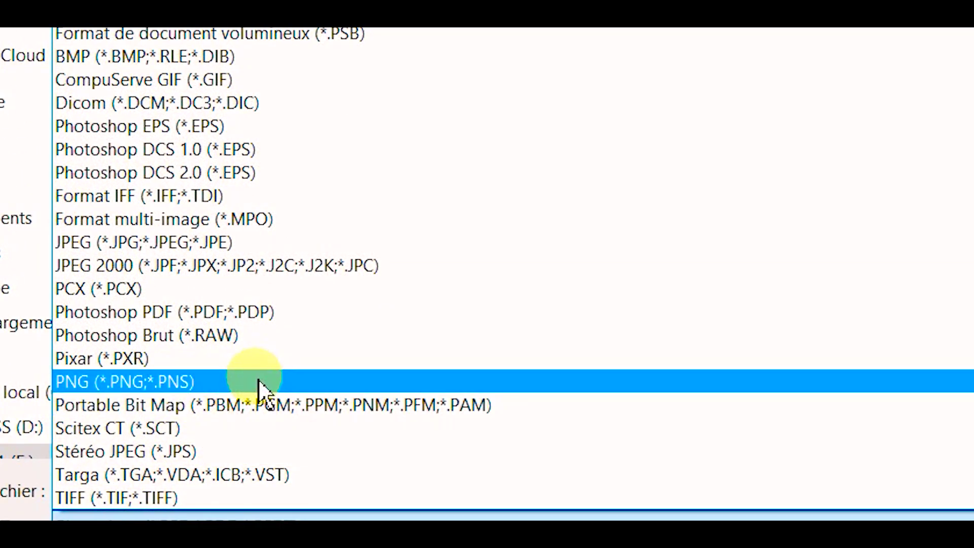
pyautogui.click(260, 381)
pyautogui.click(607, 491)
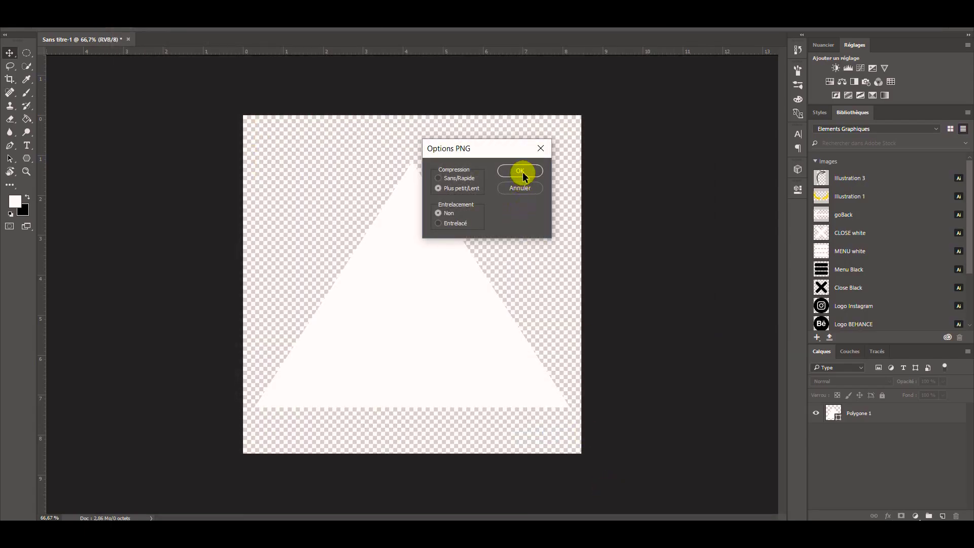
pyautogui.click(521, 171)
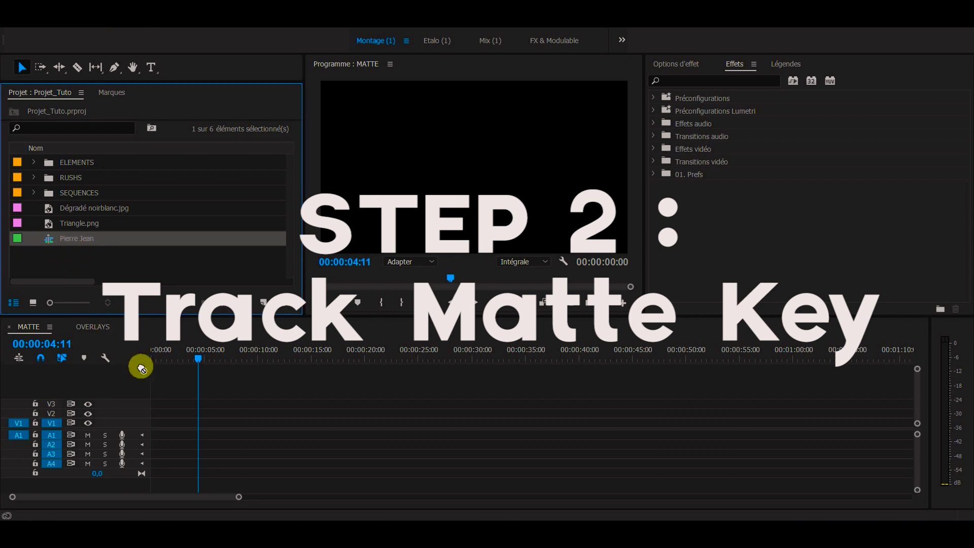
# Put the video clip on V1 and Triangle.png on V2, extended to the video's end
pyautogui.moveTo(141, 368); pyautogui.dragTo(148, 420)
pyautogui.moveTo(79, 224); pyautogui.dragTo(143, 417)
pyautogui.moveTo(210, 411); pyautogui.dragTo(260, 410)
# Apply Track Matte Key to the V1 video clip with Vidéo 2 as the matte
pyautogui.click(683, 81)
pyautogui.write('t')
pyautogui.write('rack matte key')
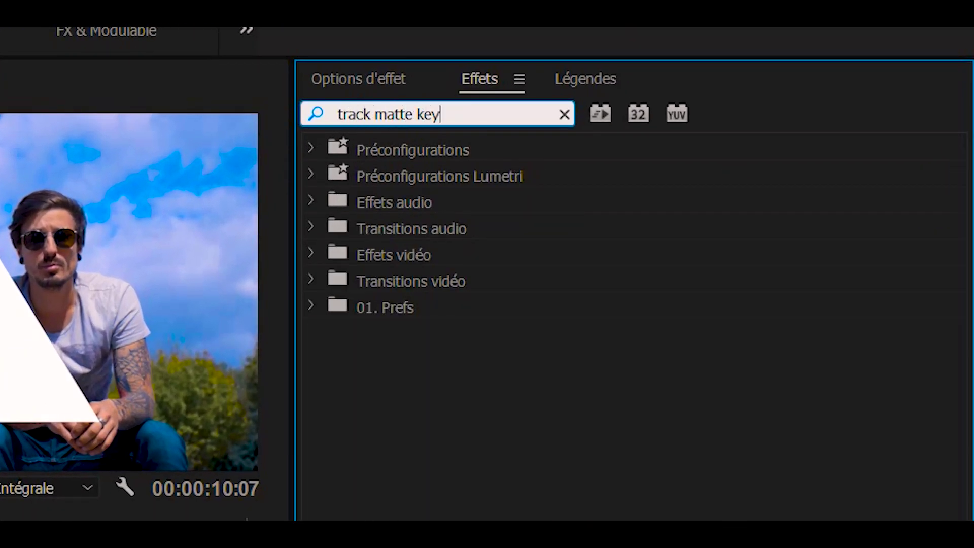
pyautogui.moveTo(706, 211); pyautogui.dragTo(222, 425)
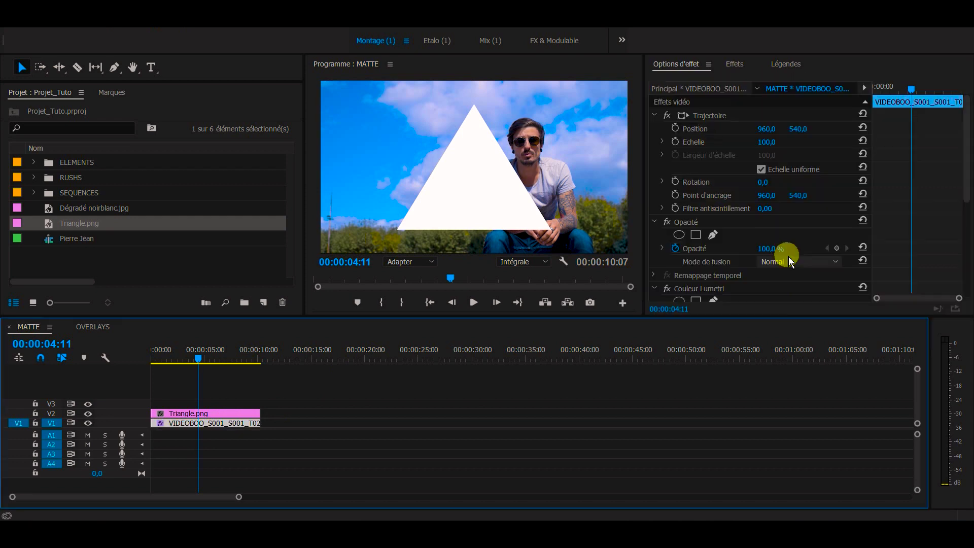
pyautogui.scroll(-6, 736, 246)
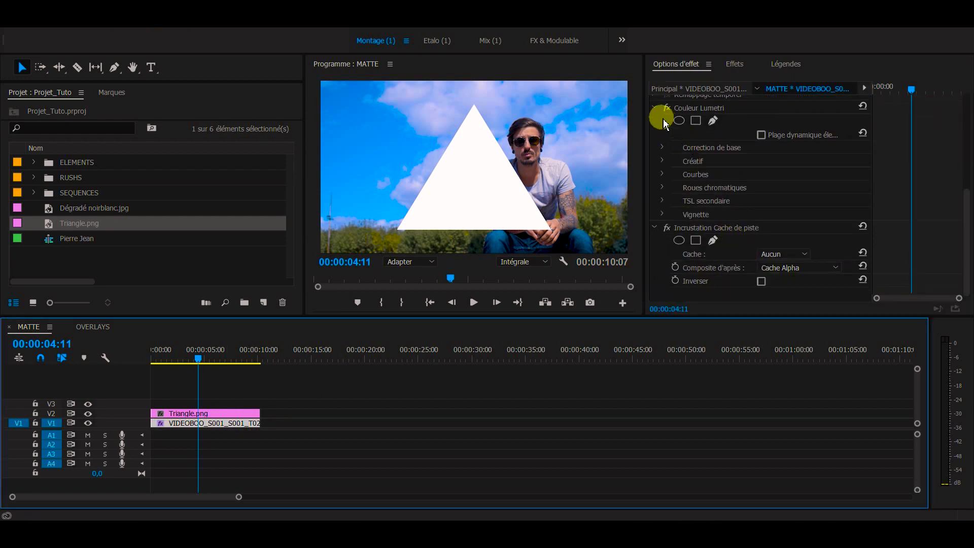
pyautogui.click(660, 115)
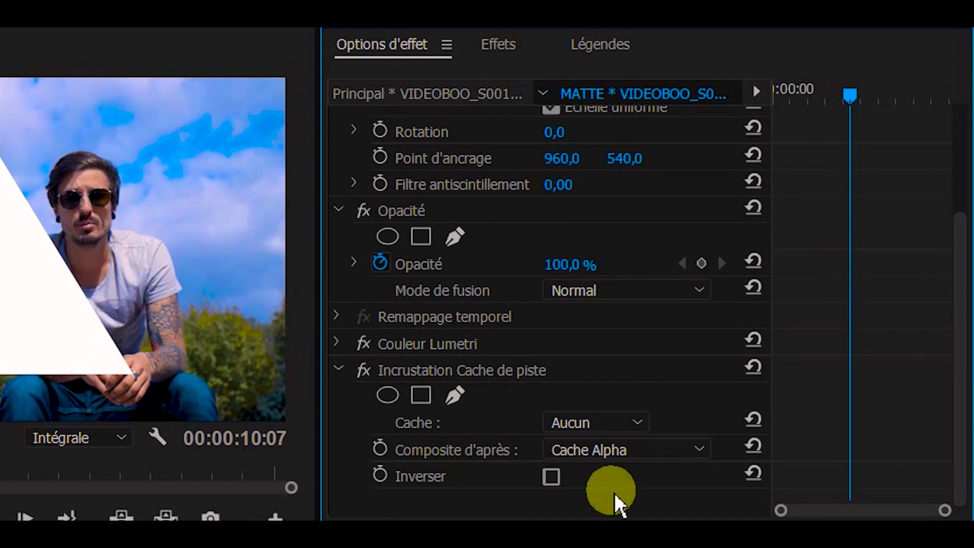
pyautogui.click(639, 432)
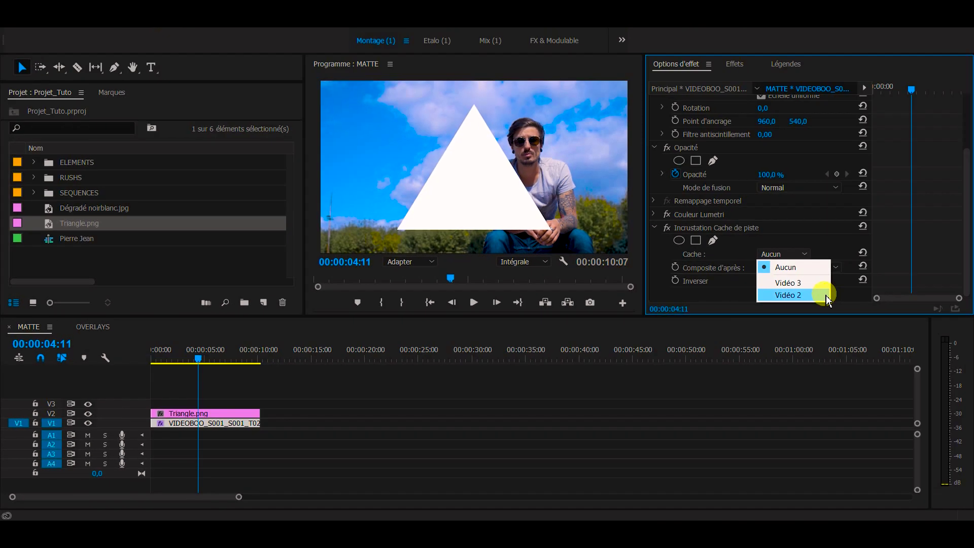
pyautogui.click(826, 295)
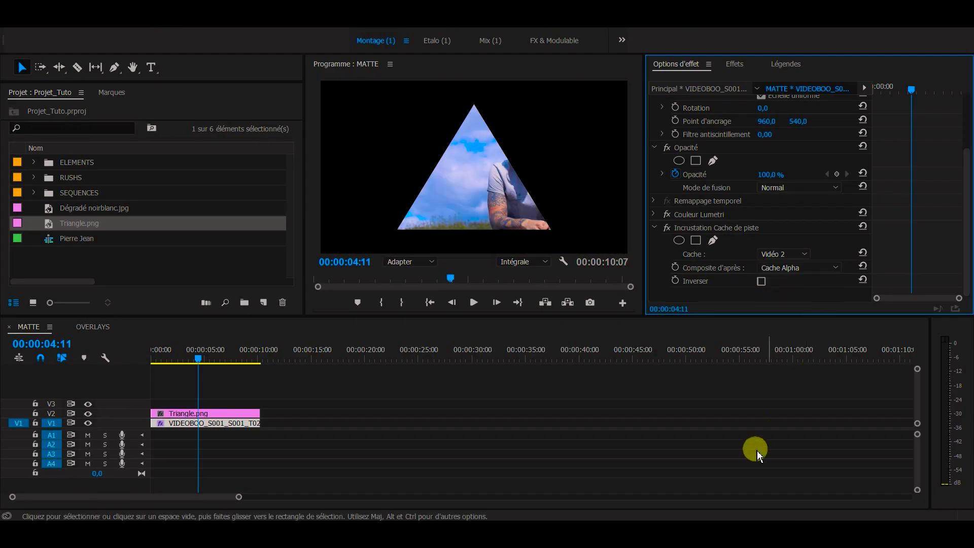
# Review the alpha/luma Composite Using options, then place Dégradé noirblanc.jpg on V2 at the sequence start
pyautogui.click(414, 439)
pyautogui.press('=')
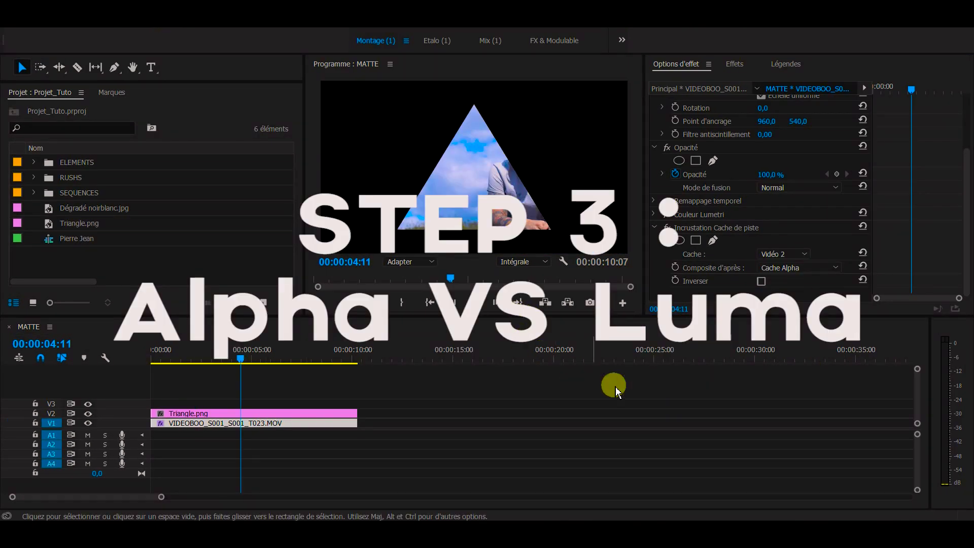
pyautogui.click(839, 268)
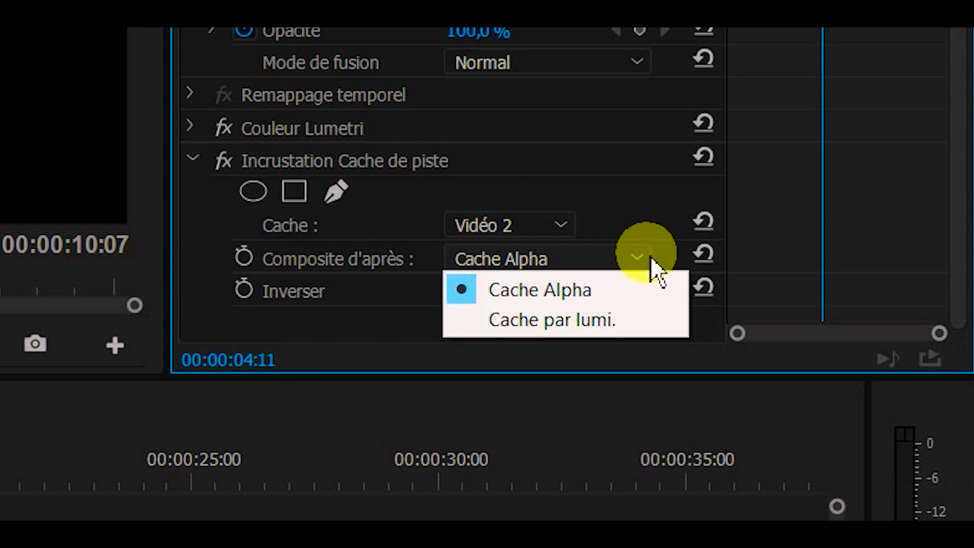
pyautogui.click(72, 209)
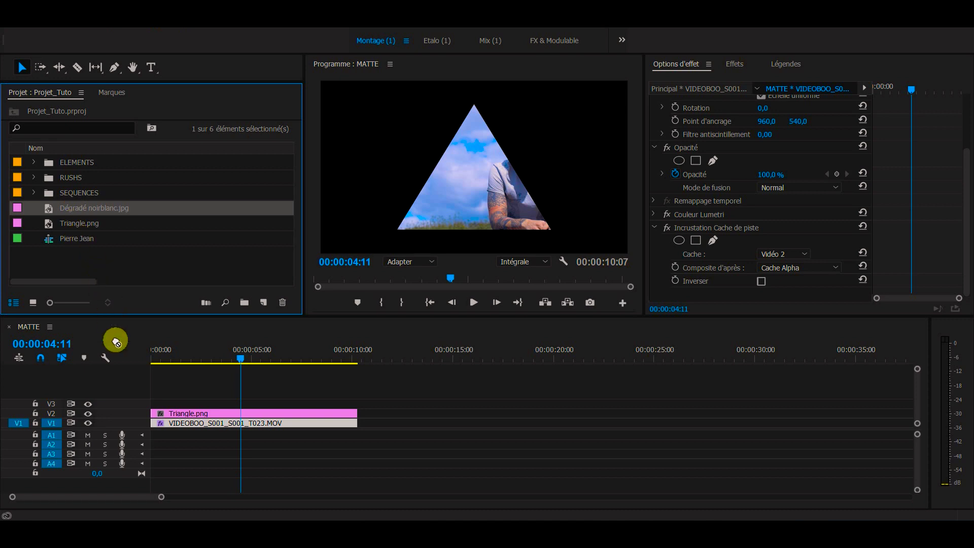
pyautogui.moveTo(116, 342); pyautogui.dragTo(152, 413)
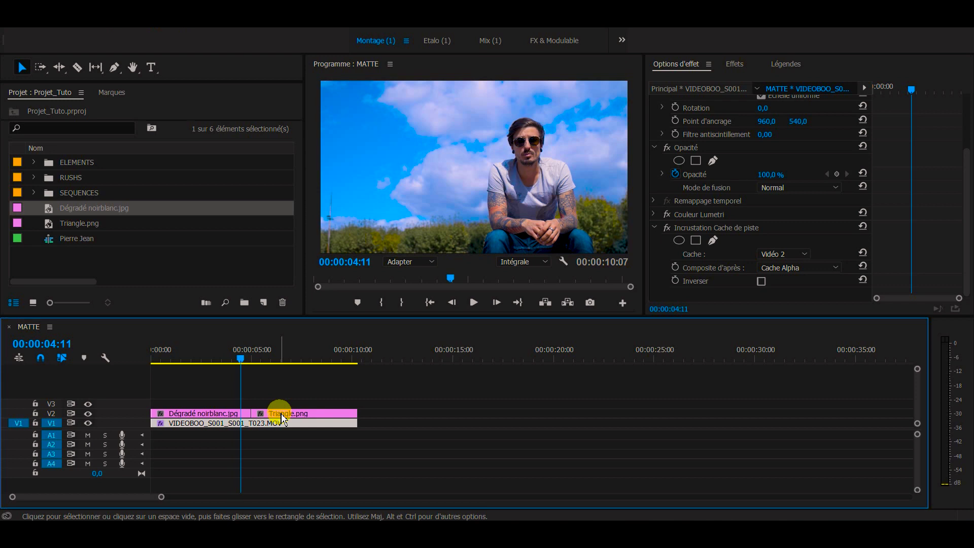
# Shrink the gradient clip to about two-thirds of its size
pyautogui.click(307, 426)
pyautogui.click(306, 415)
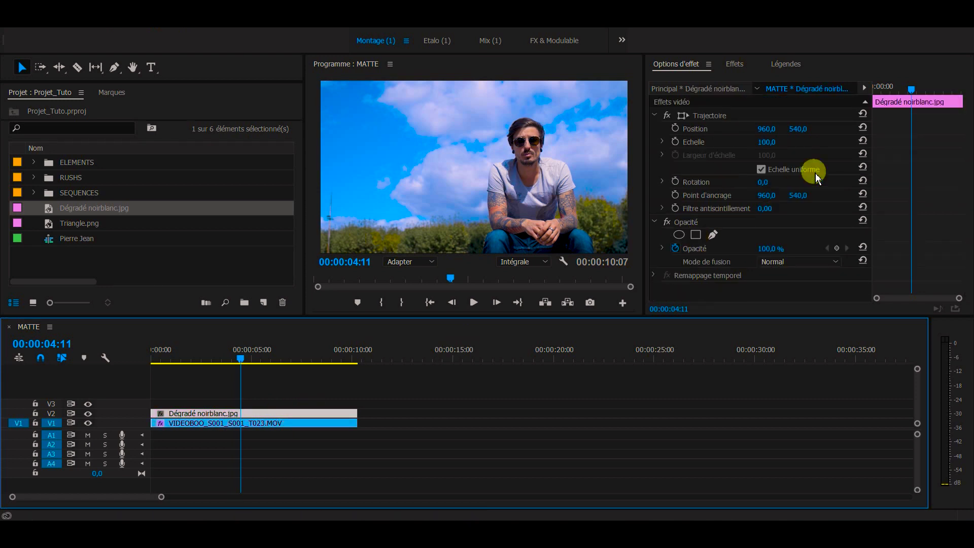
pyautogui.moveTo(776, 148); pyautogui.dragTo(759, 148)
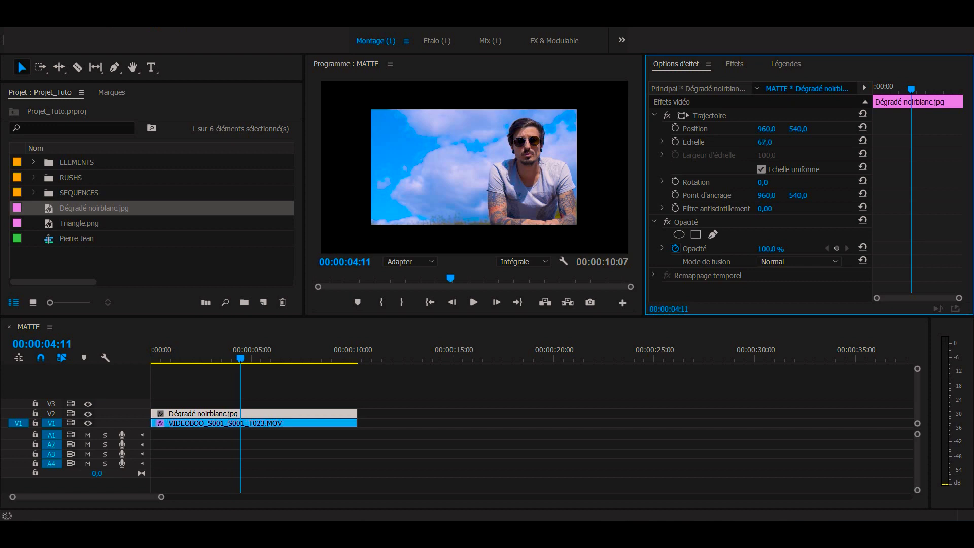
# Switch the video clip's track matte compositing from alpha to luma
pyautogui.click(321, 426)
pyautogui.scroll(-3, 749, 279)
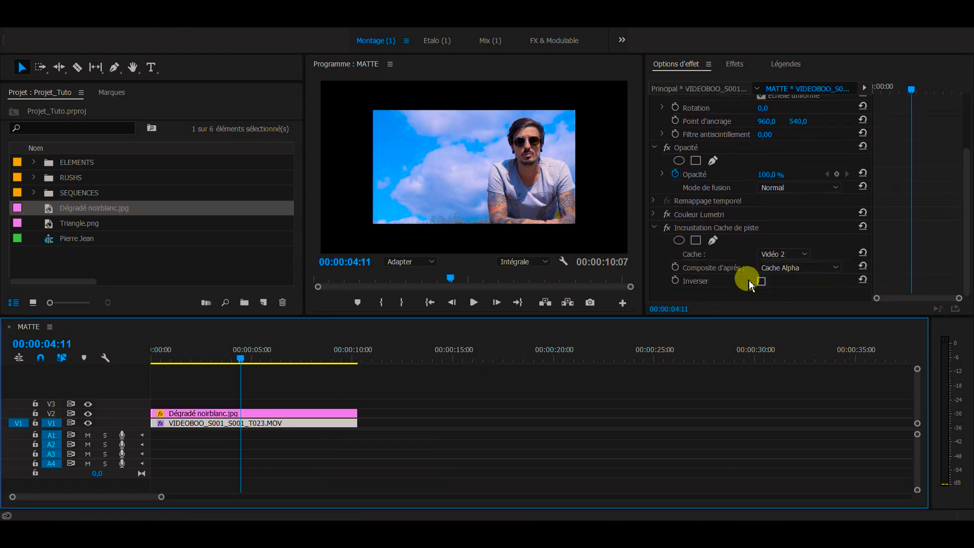
pyautogui.click(837, 269)
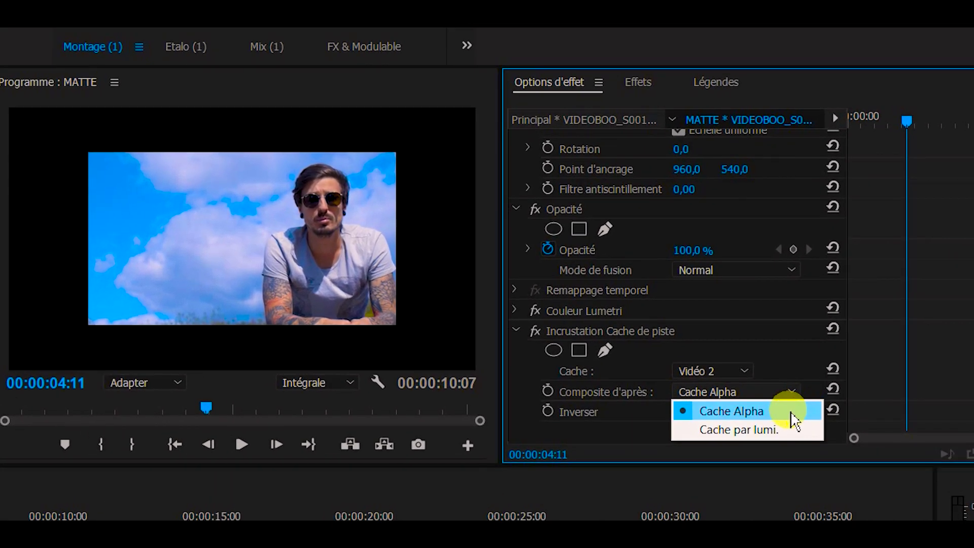
pyautogui.click(796, 430)
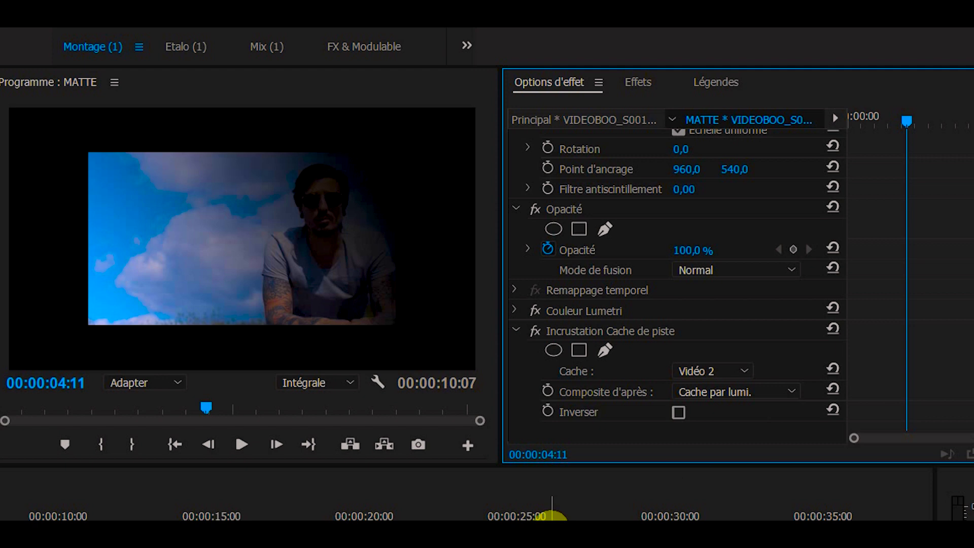
# Toggle the Incrustation Cache de piste effect off, on, then off again to compare
pyautogui.click(535, 334)
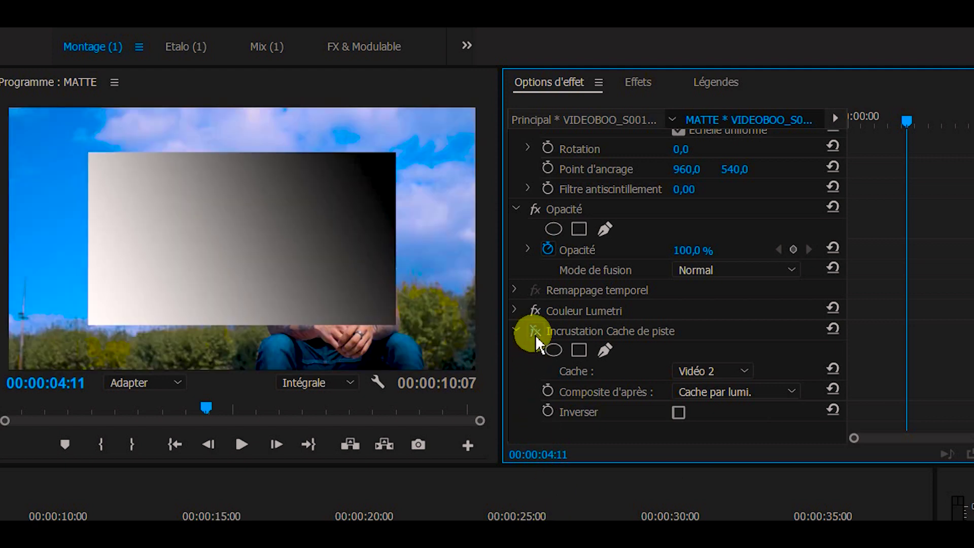
pyautogui.click(534, 334)
pyautogui.click(535, 334)
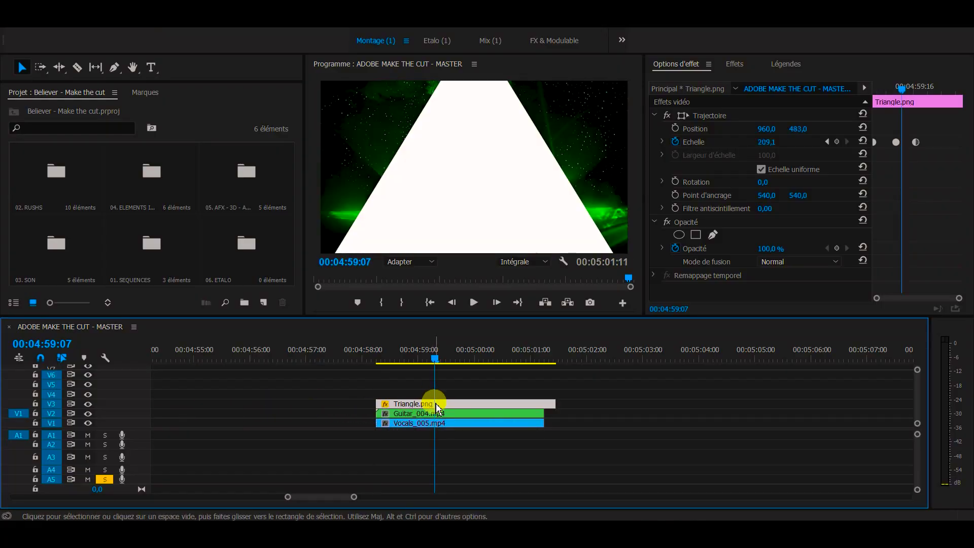
# Apply Incrustation Cache de piste to Guitar_004 with Vidéo 3, the triangle, as the matte
pyautogui.click(494, 413)
pyautogui.click(735, 63)
pyautogui.doubleClick(689, 174)
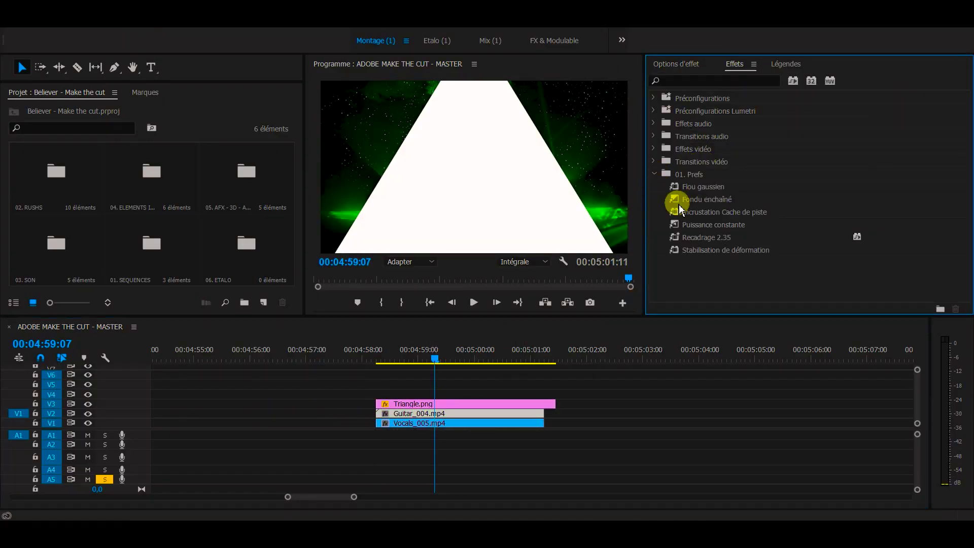
pyautogui.moveTo(700, 212); pyautogui.dragTo(483, 413)
pyautogui.click(676, 63)
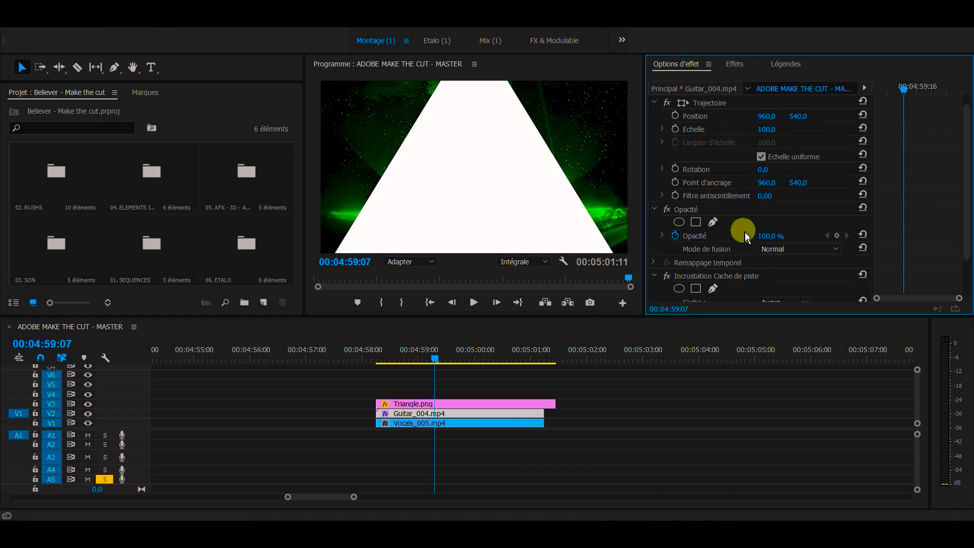
pyautogui.scroll(1, 742, 230)
pyautogui.click(794, 254)
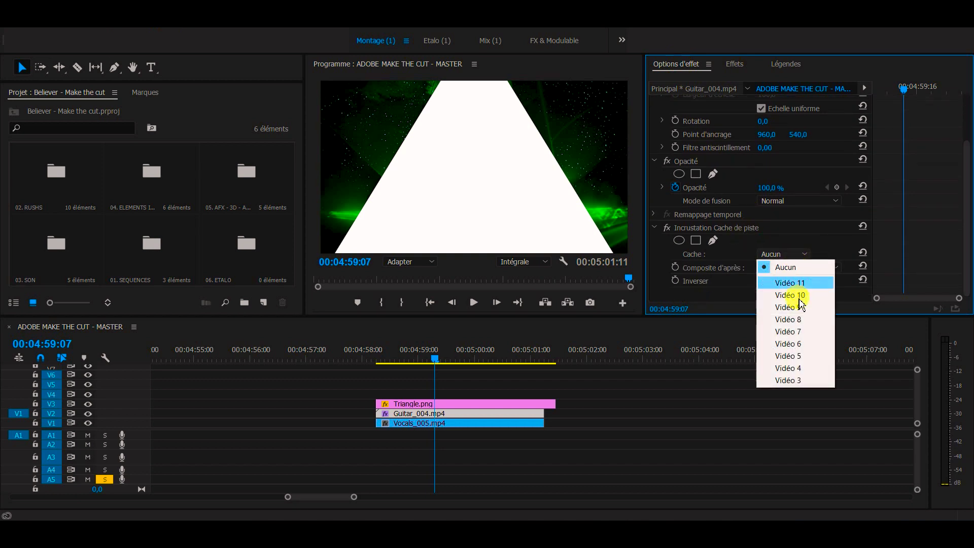
pyautogui.click(789, 380)
# Keyframe Triangle.png's Echelle from 0 at 04:58:13 up to 100 at 04:59:07
pyautogui.click(370, 360)
pyautogui.press('space')
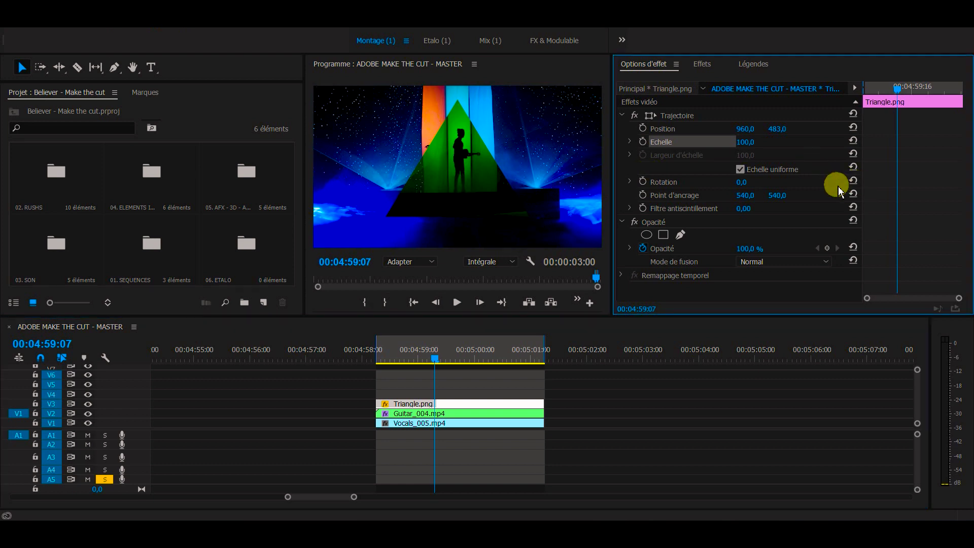
pyautogui.click(643, 142)
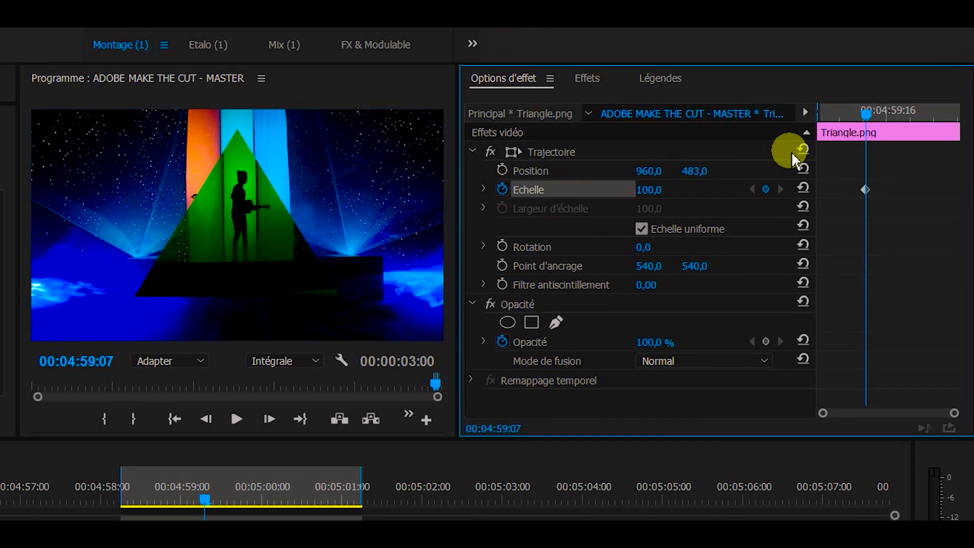
pyautogui.moveTo(864, 116); pyautogui.dragTo(829, 124)
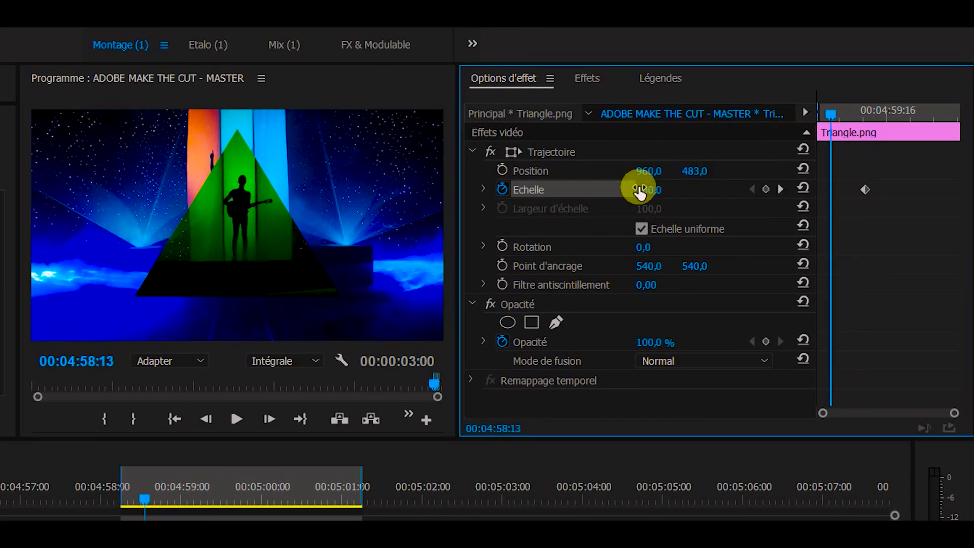
pyautogui.press('Return')
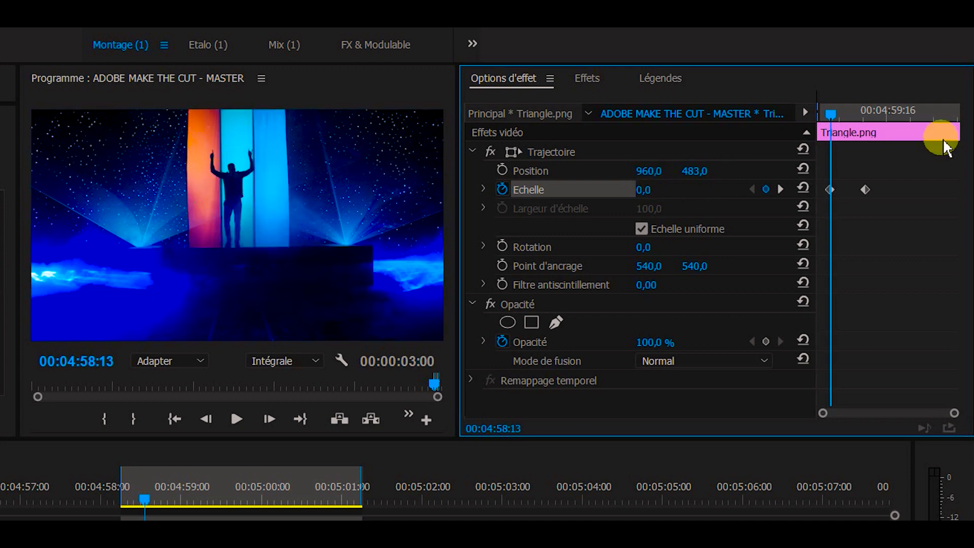
pyautogui.moveTo(829, 108); pyautogui.dragTo(902, 120)
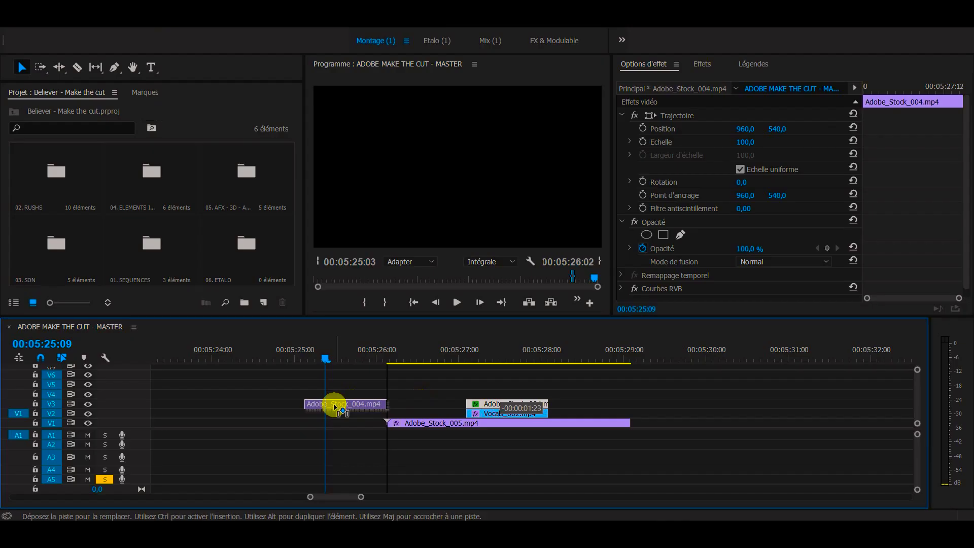
pyautogui.click(324, 369)
# Switch off the track matte effect on the Vocals_002 clip
pyautogui.click(507, 413)
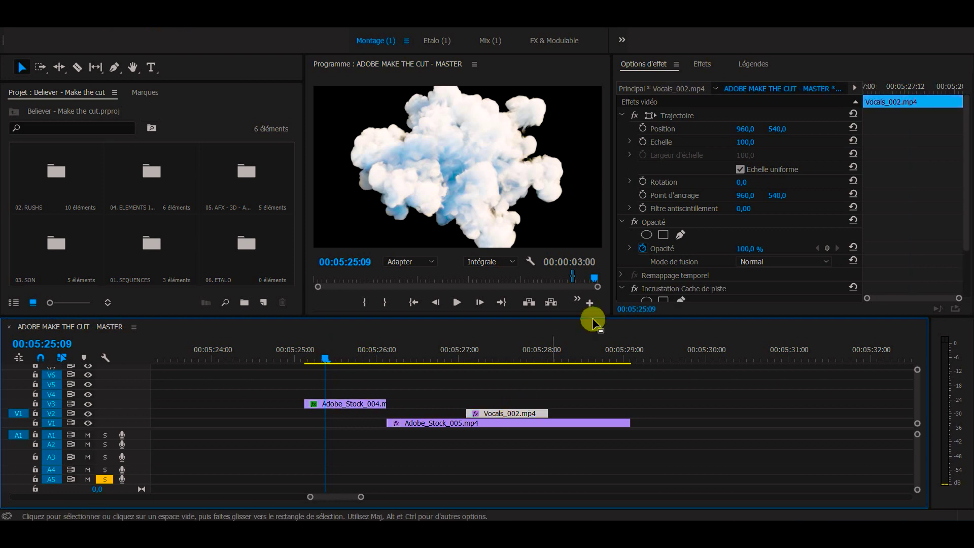
pyautogui.scroll(-2, 674, 278)
pyautogui.click(632, 239)
pyautogui.click(635, 240)
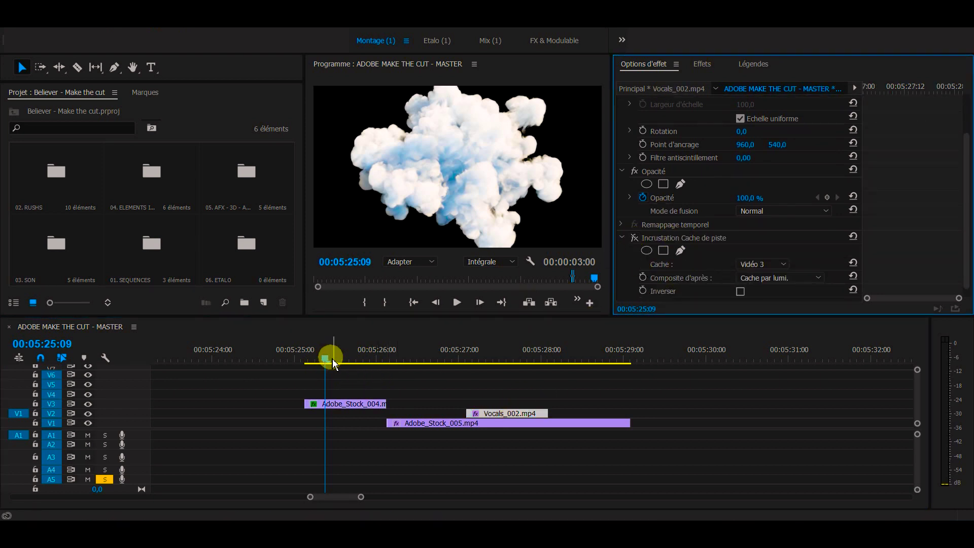
# Move Adobe_Stock_004 on V3 later so it starts directly above Vocals_002
pyautogui.moveTo(323, 368)
pyautogui.mouseDown()
pyautogui.moveTo(306, 364)
pyautogui.moveTo(376, 373)
pyautogui.moveTo(315, 370)
pyautogui.mouseUp()
pyautogui.click(326, 406)
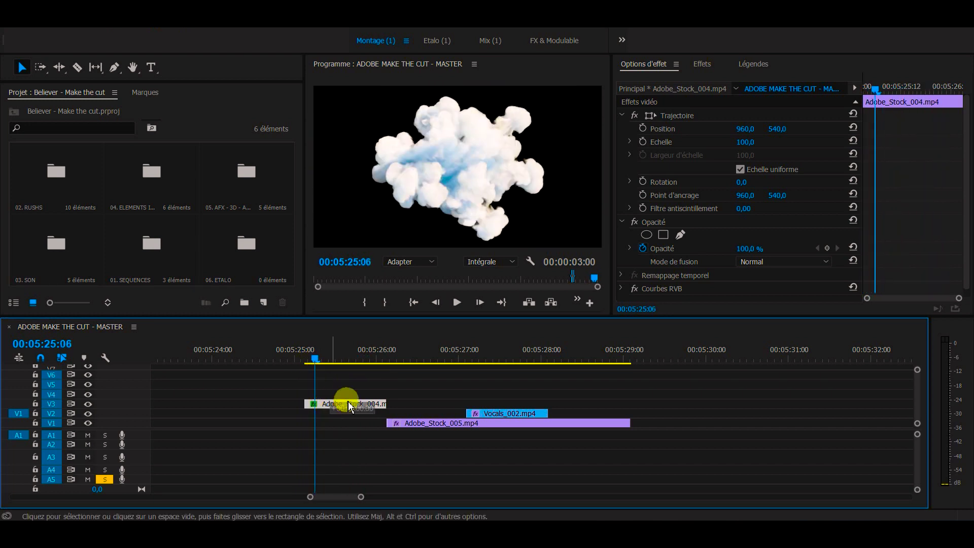
pyautogui.moveTo(349, 406); pyautogui.dragTo(497, 420)
pyautogui.scroll(-2, 703, 279)
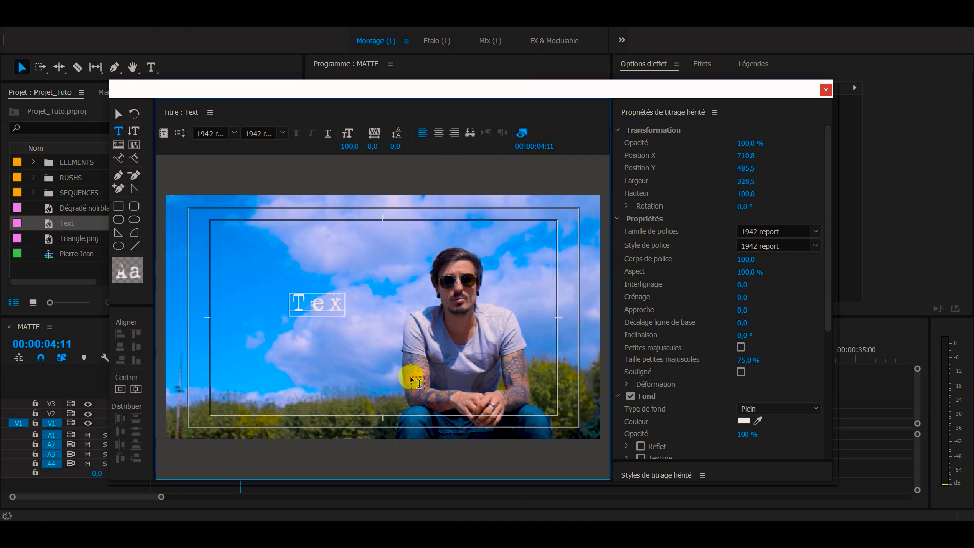
# Format the Text title in Axis Bold, enlarged and centred horizontally and vertically
pyautogui.click(233, 134)
pyautogui.click(210, 214)
pyautogui.click(120, 389)
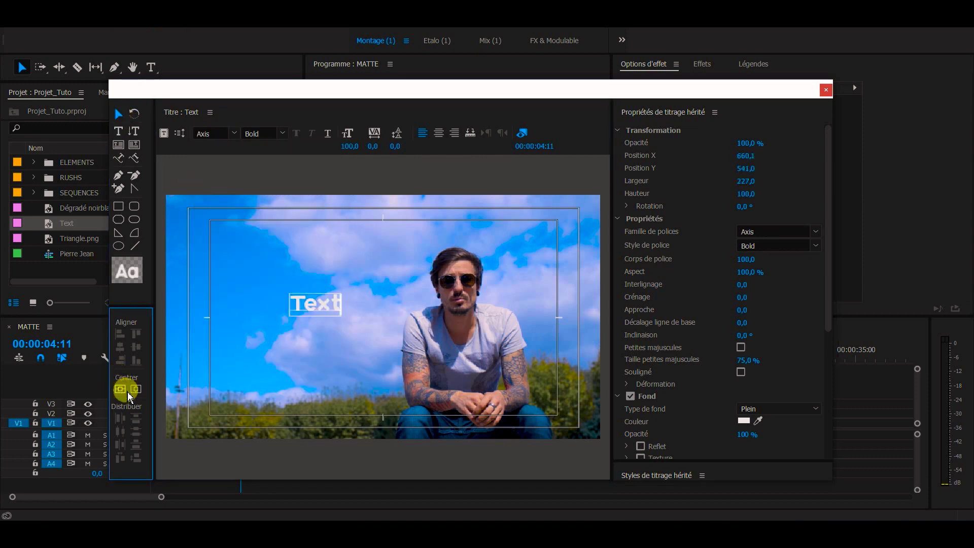
pyautogui.moveTo(349, 146); pyautogui.dragTo(432, 138)
pyautogui.click(120, 389)
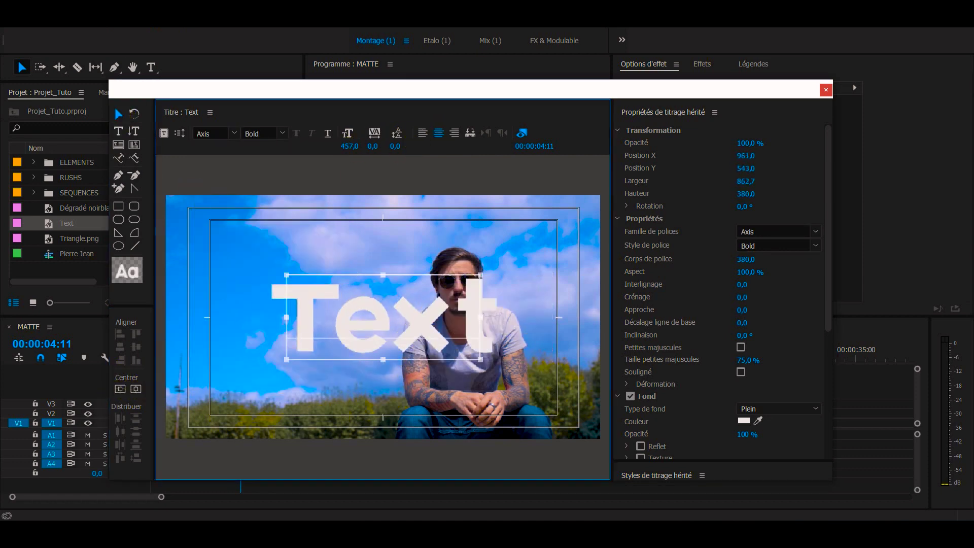
pyautogui.click(120, 389)
pyautogui.click(120, 389)
pyautogui.click(826, 90)
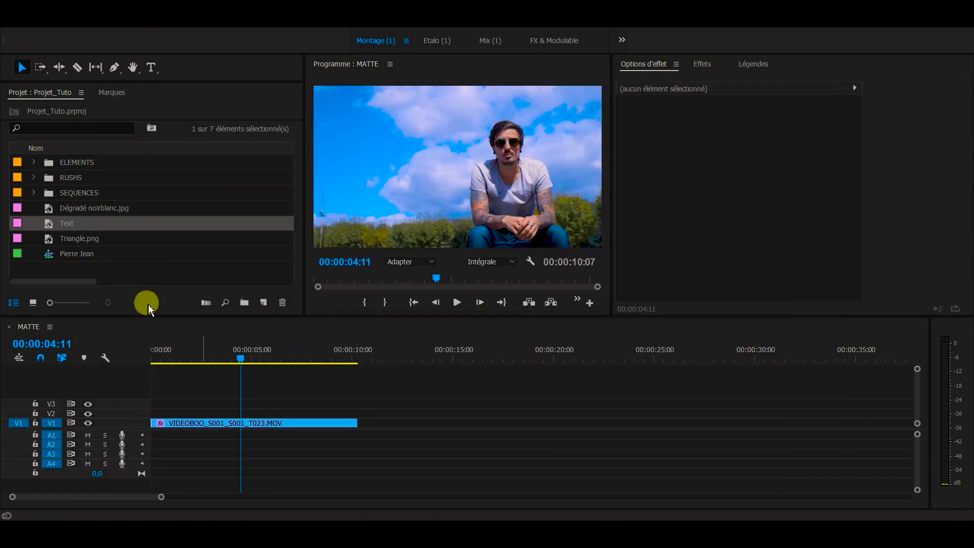
# Set the V1 background clip's track matte to Vidéo 2, the Text title
pyautogui.click(208, 423)
pyautogui.scroll(-3, 776, 228)
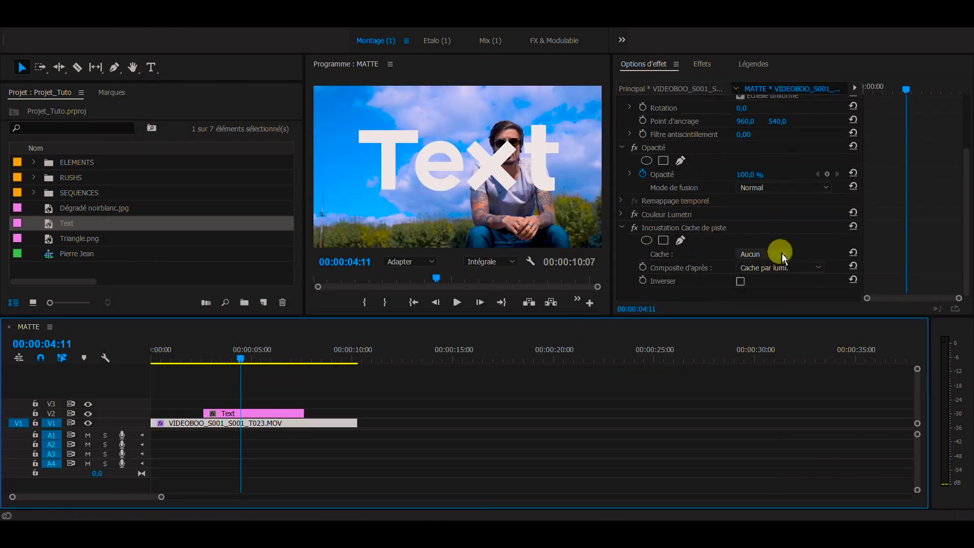
pyautogui.click(764, 254)
pyautogui.click(769, 283)
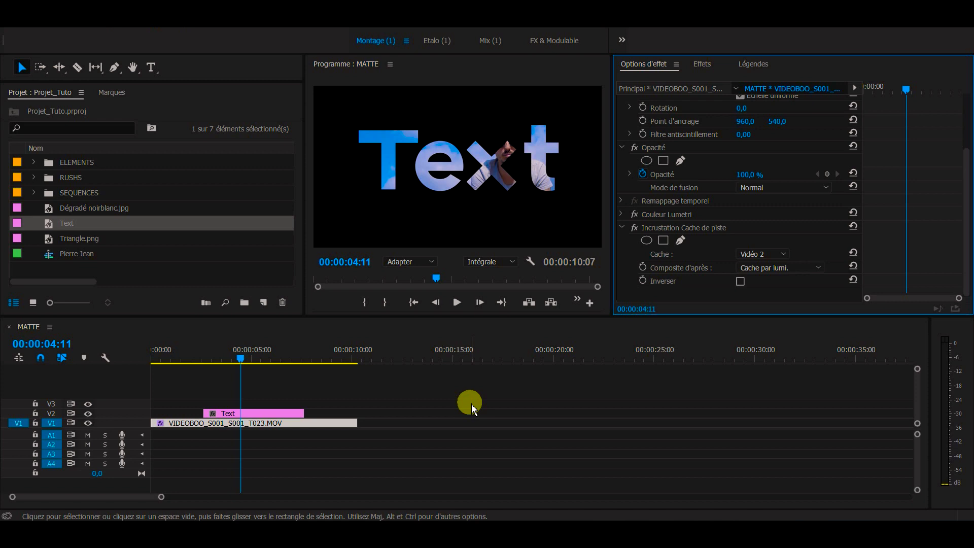